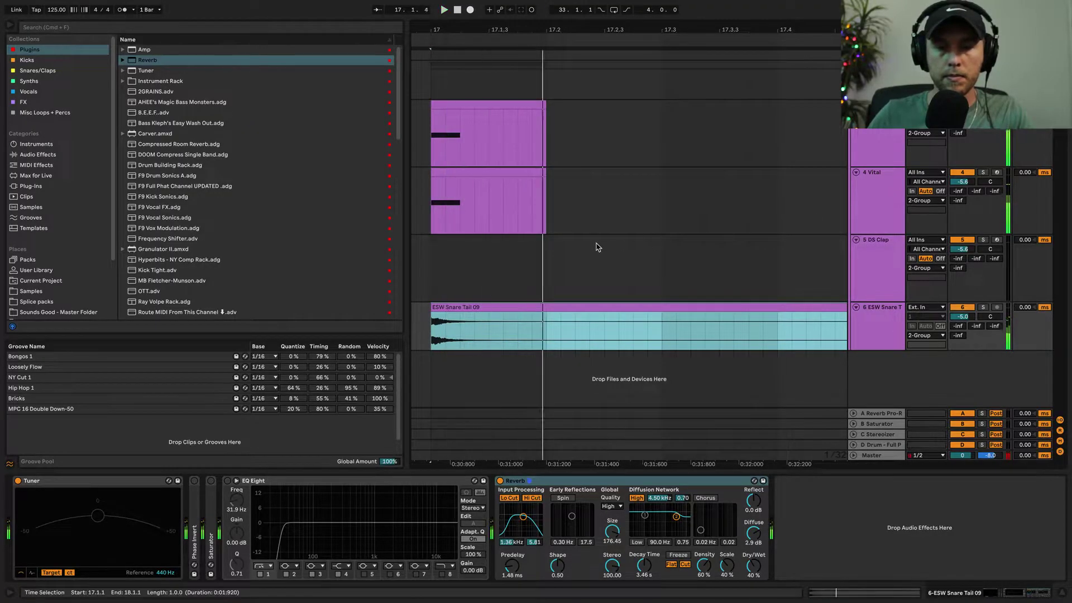
Open the Vital synth on track 3 and load the Basic Shapes wavetable into oscillator 1.
key(minus)
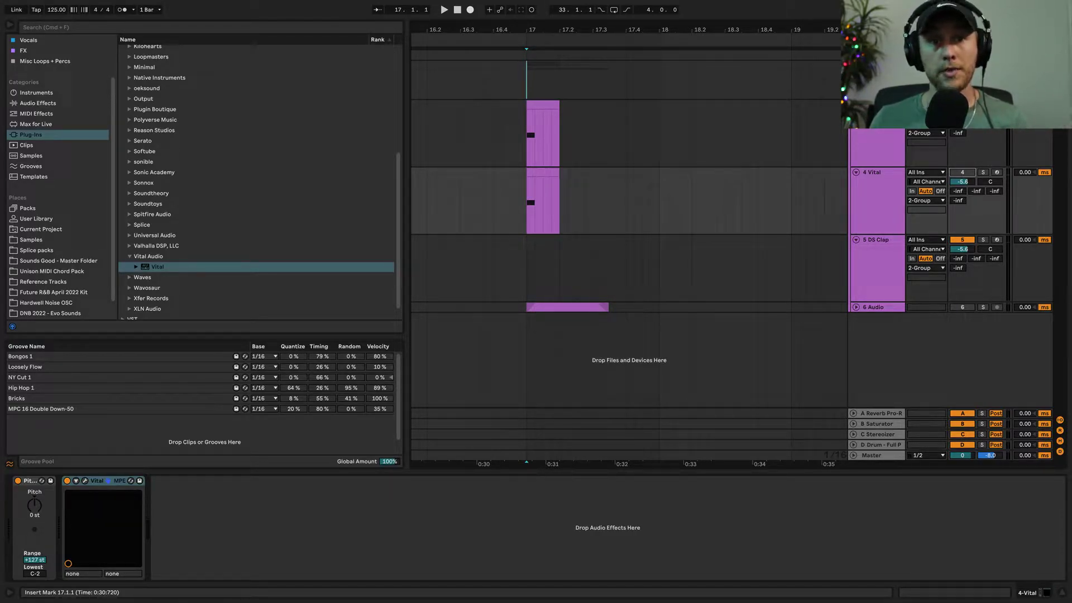
click(872, 120)
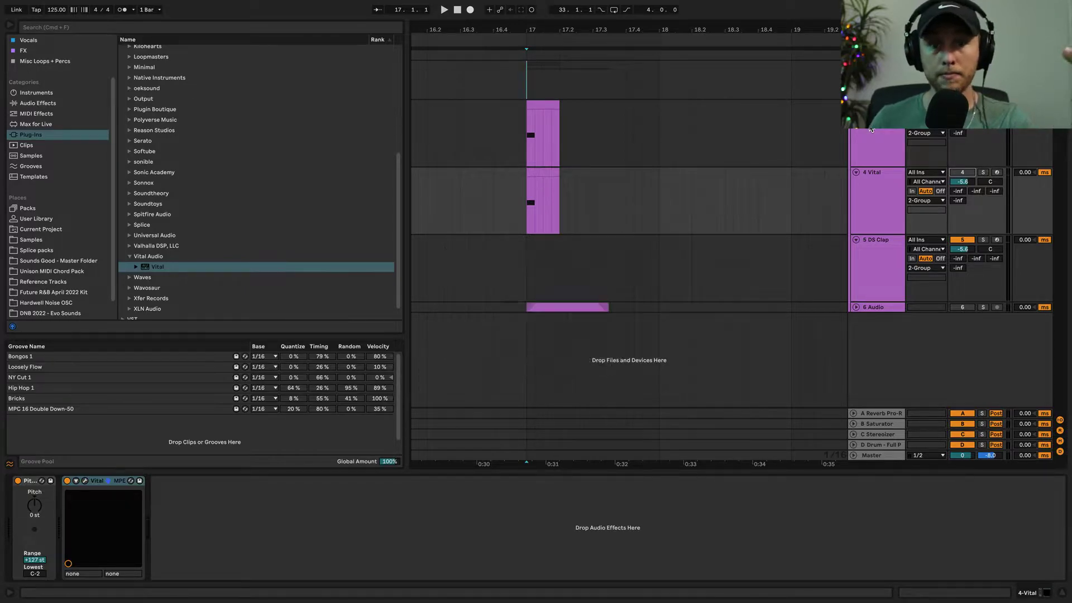
click(85, 481)
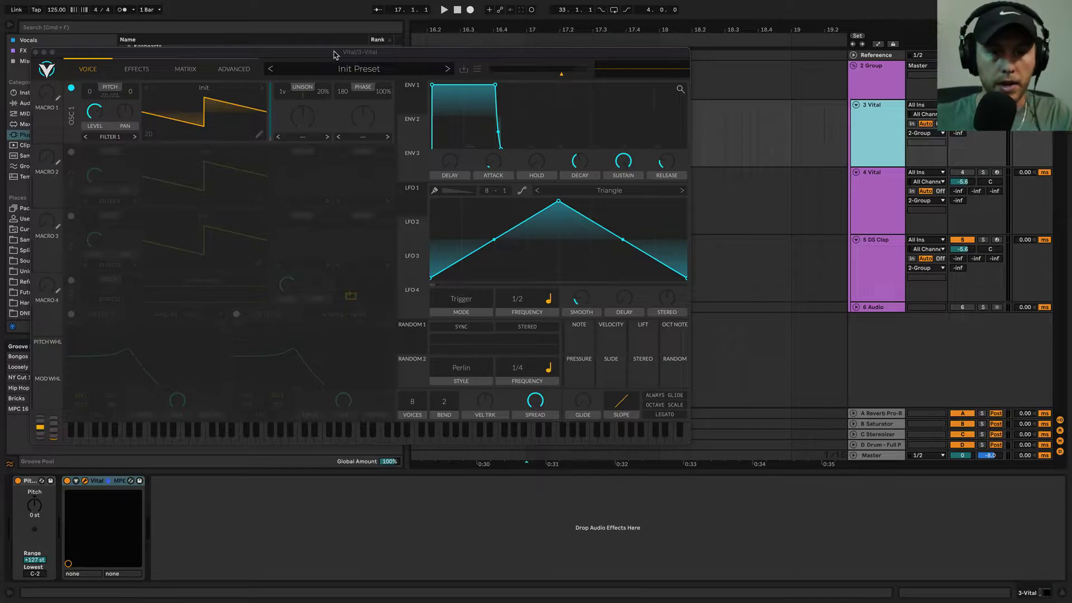
drag(335, 54, 559, 67)
click(430, 100)
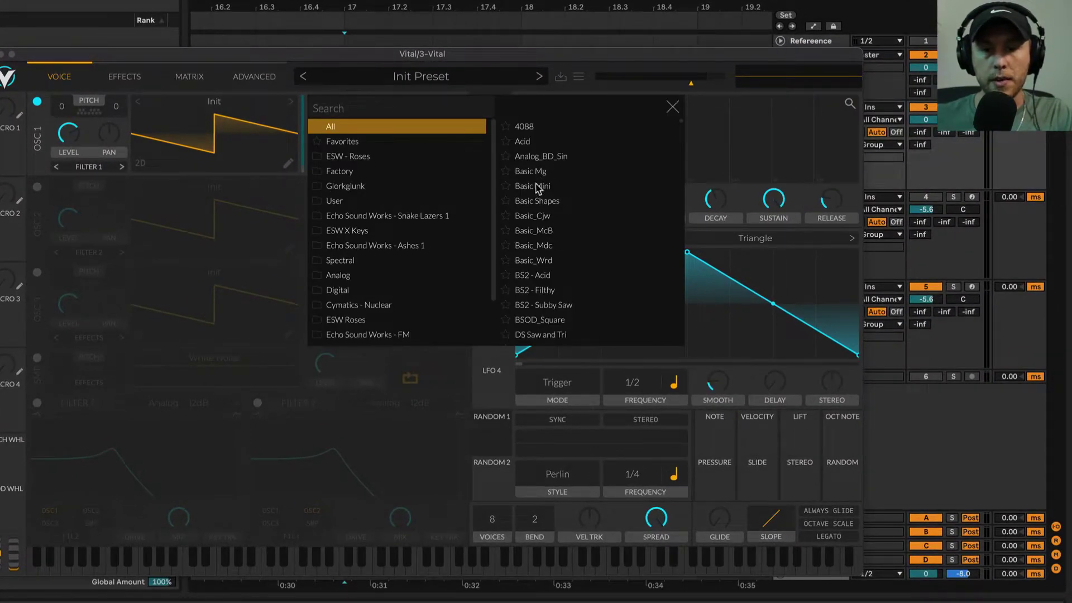
click(534, 202)
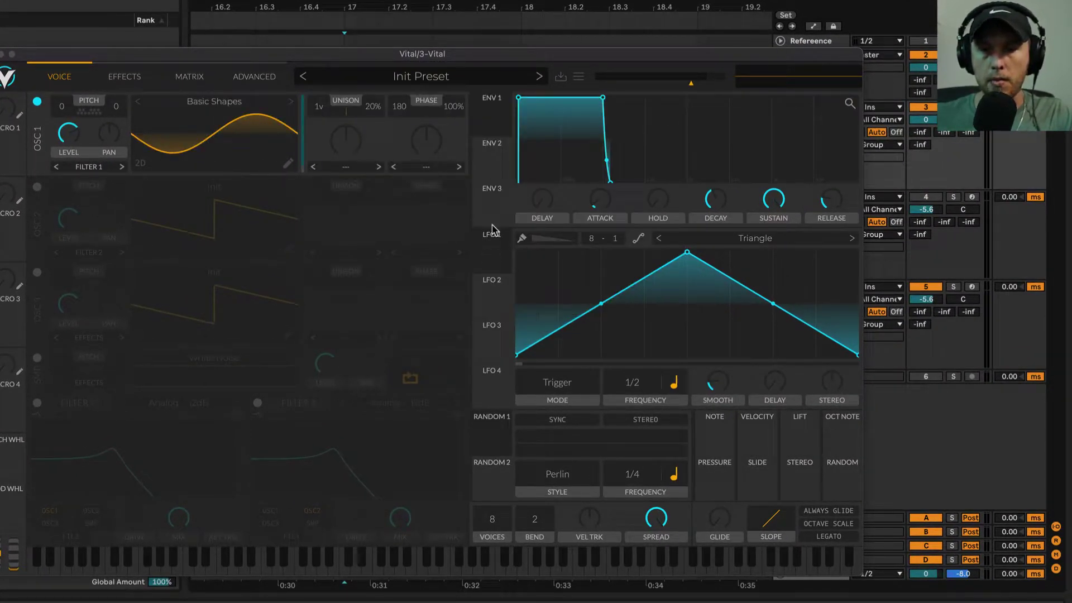
Reshape LFO 1 into a steep falling curve that starts at its peak, and run it in Envelope mode timed in seconds.
drag(690, 255, 486, 236)
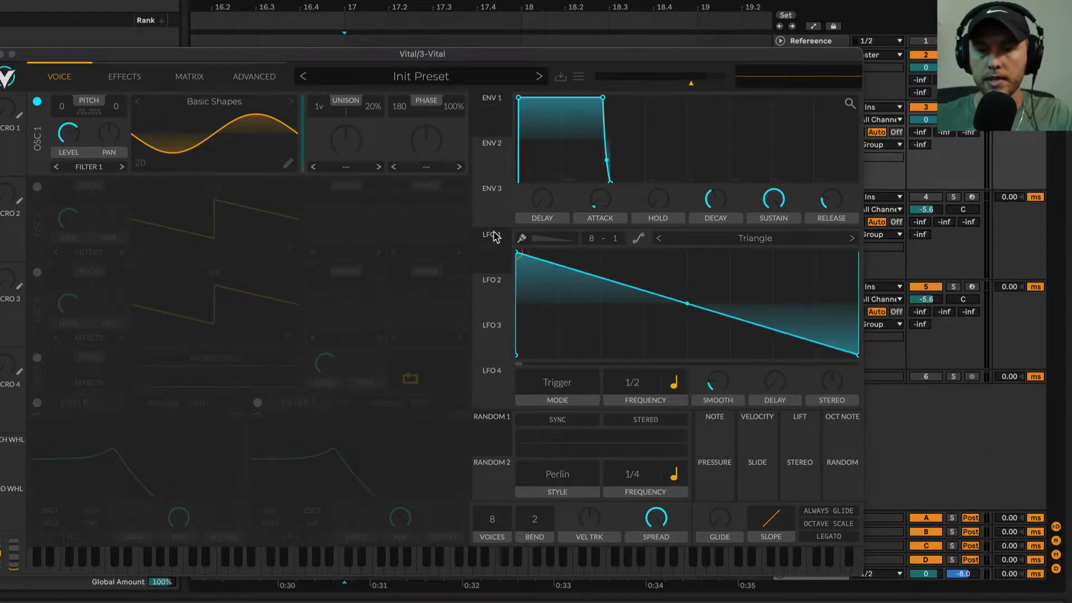
drag(685, 304, 644, 369)
click(583, 386)
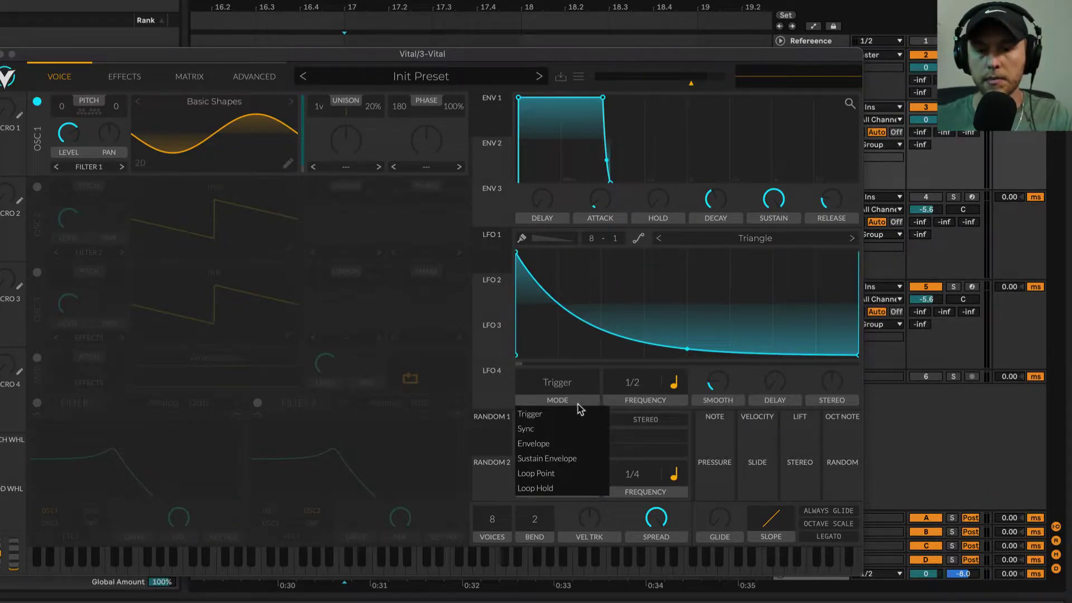
click(568, 443)
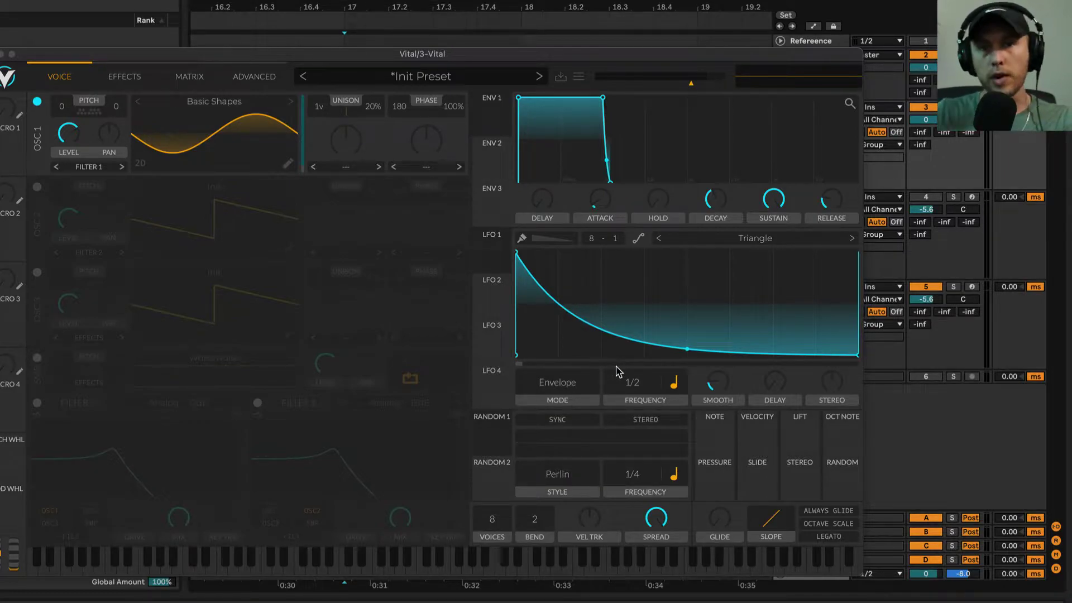
click(673, 382)
click(678, 403)
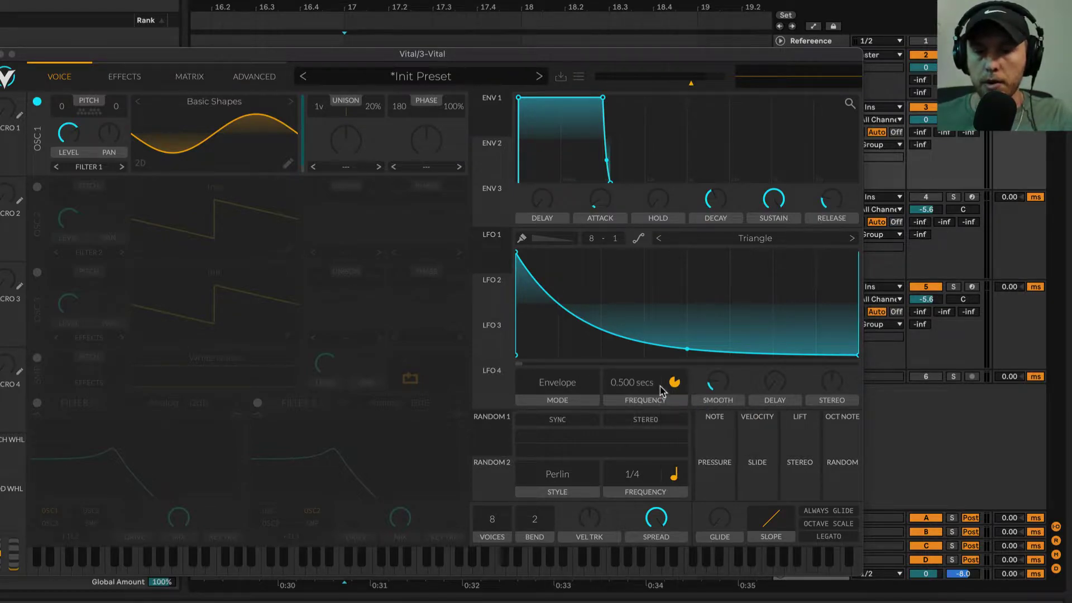
Assign LFO 1 to oscillator 1's transpose with an amount of about 70, and play the sound back.
click(499, 249)
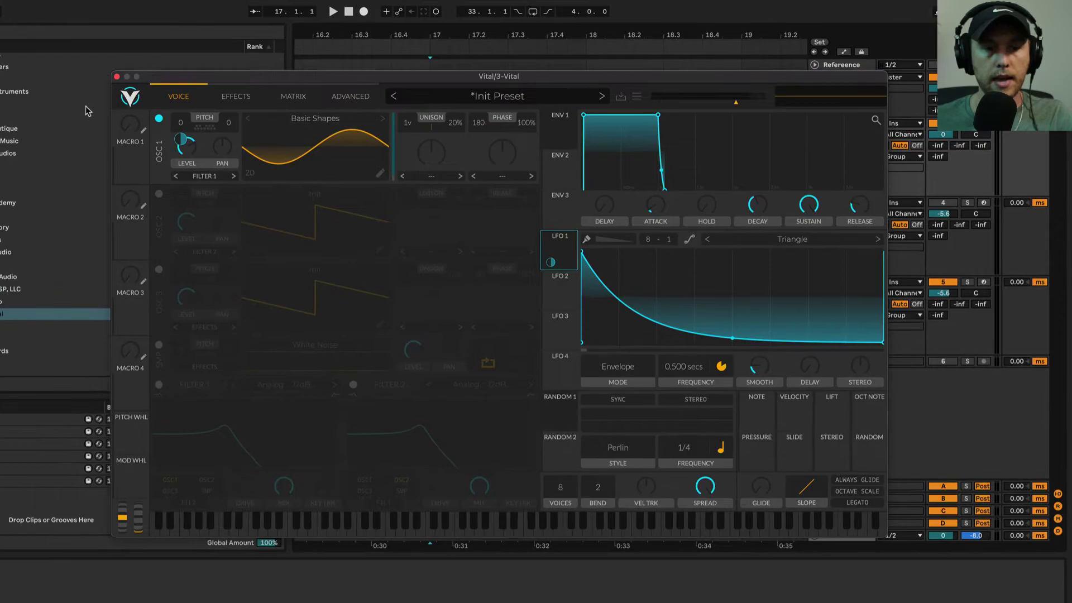
drag(179, 136, 178, 128)
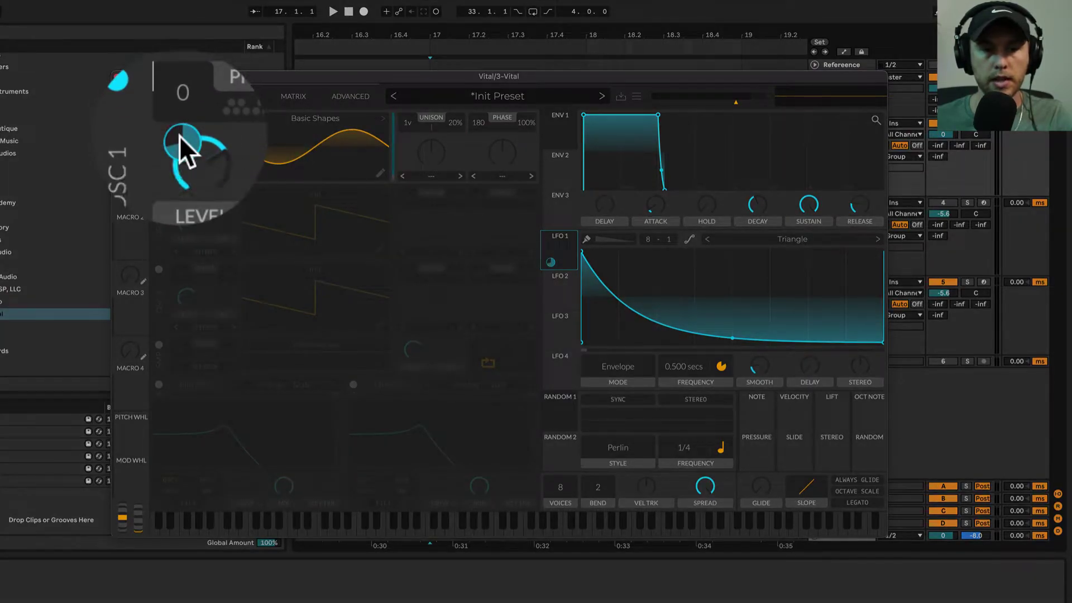
key(space)
key(space)
key(space)
key(space)
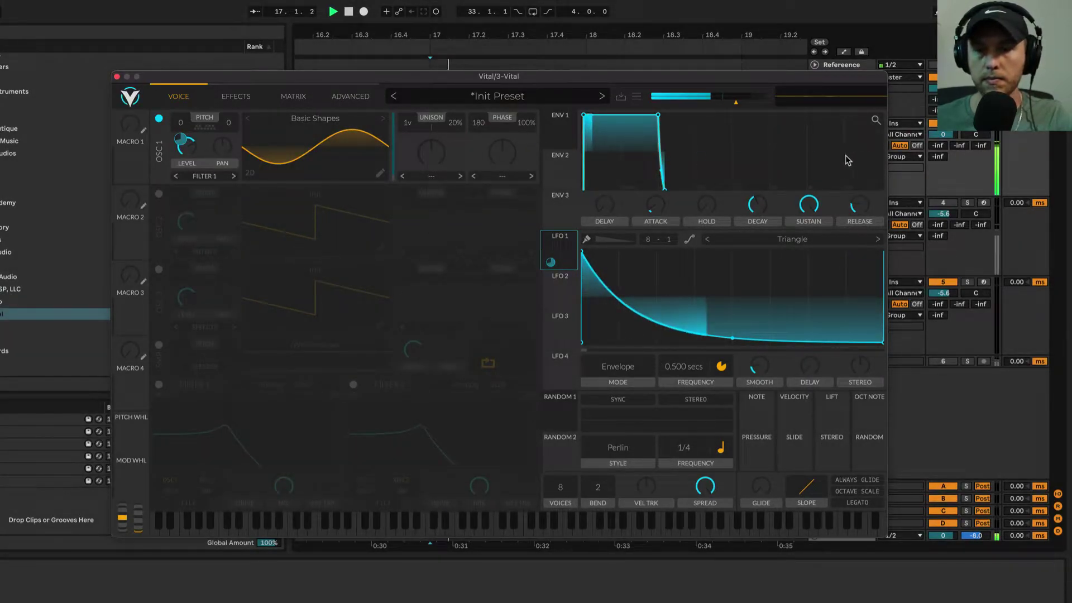
Lower envelope 1's sustain to zero and shorten its decay to about 0.216 seconds.
click(812, 207)
drag(813, 206, 809, 259)
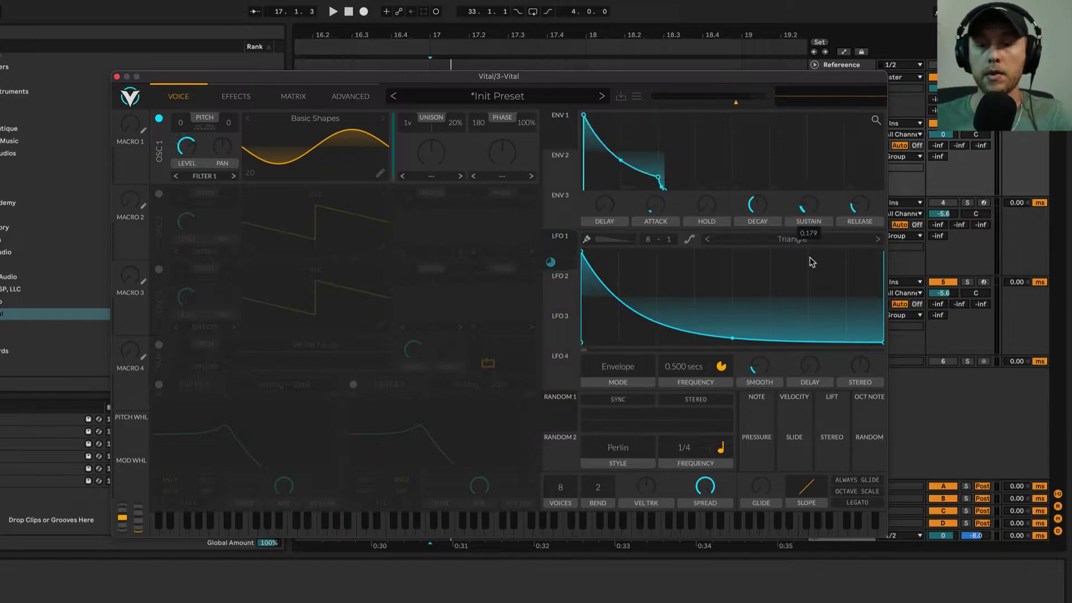
drag(764, 208, 762, 213)
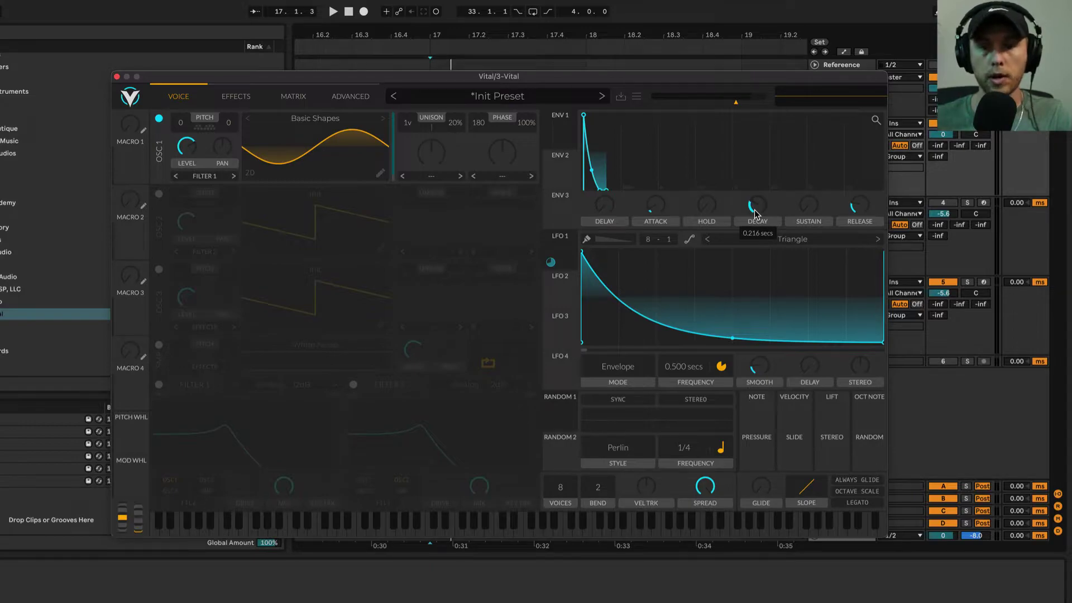
Shorten LFO 1 to 0.078 seconds and raise its modulation of oscillator 1's transpose to 74.20 while auditioning the hit.
drag(690, 366, 684, 371)
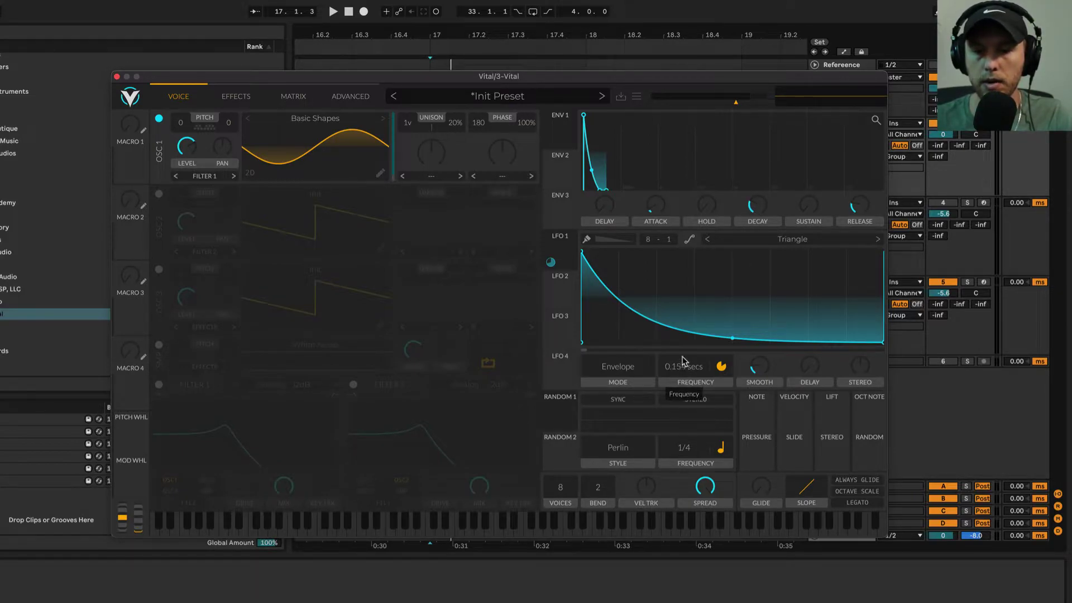
scroll(682, 361, up, 1)
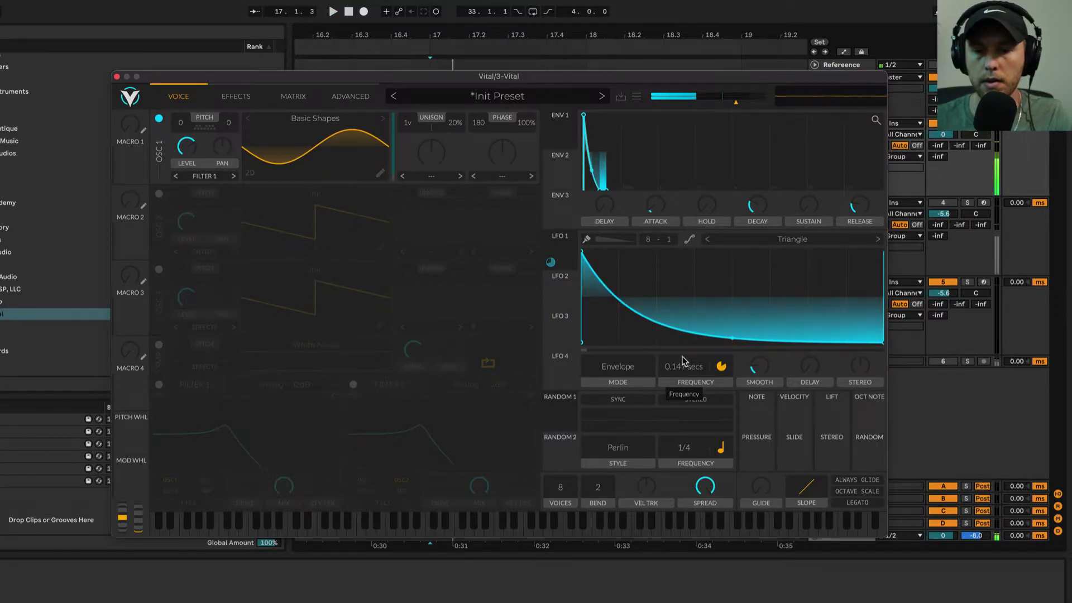
mouse_move(551, 262)
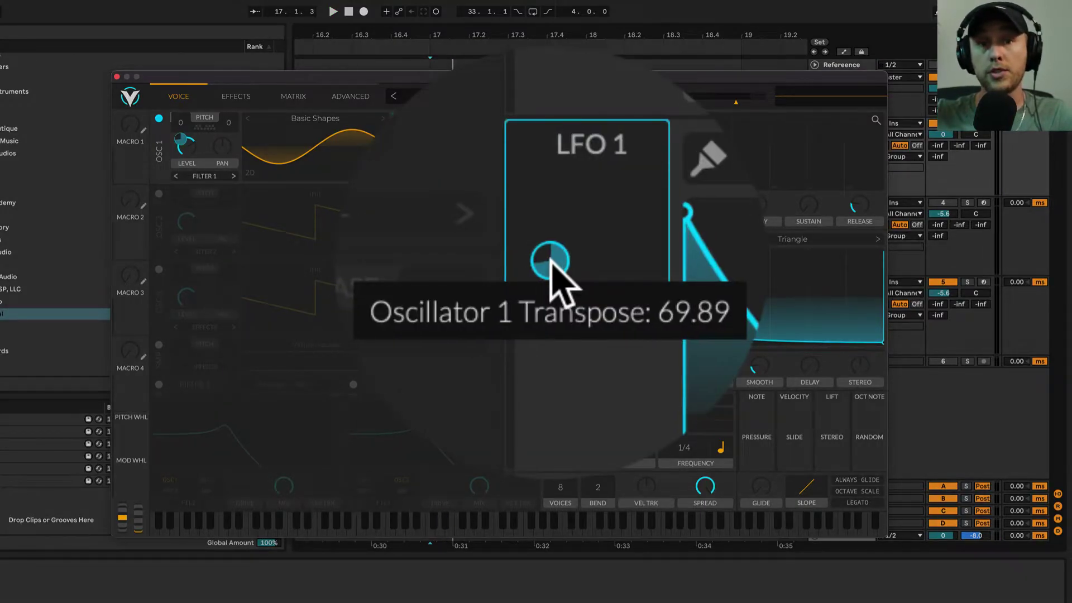
mouse_move(551, 261)
mouse_down()
mouse_move(551, 251)
mouse_move(551, 277)
mouse_up()
key(space)
key(space)
key(space)
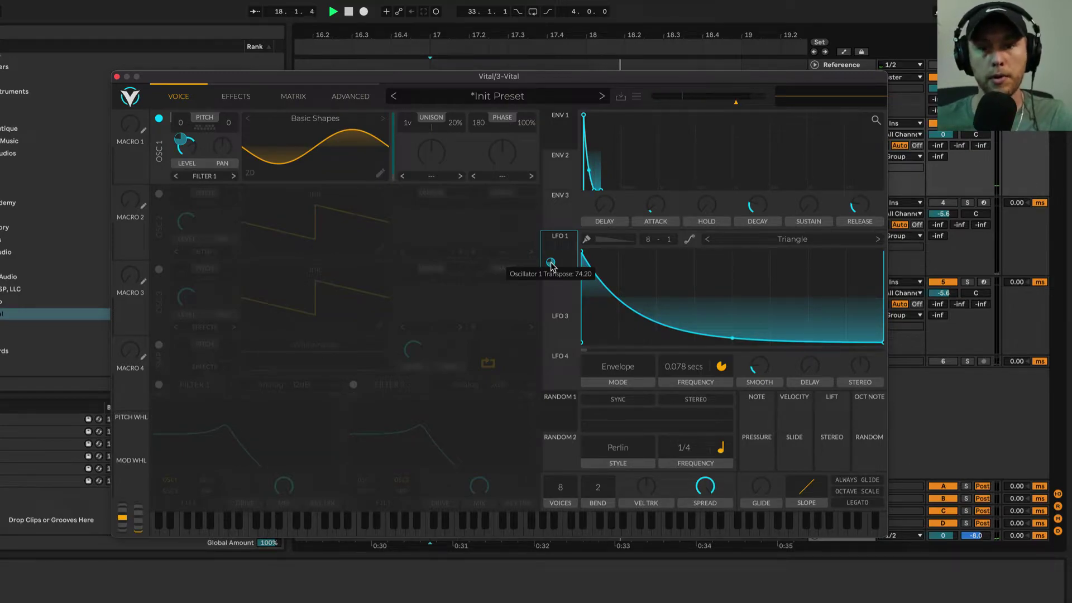
key(space)
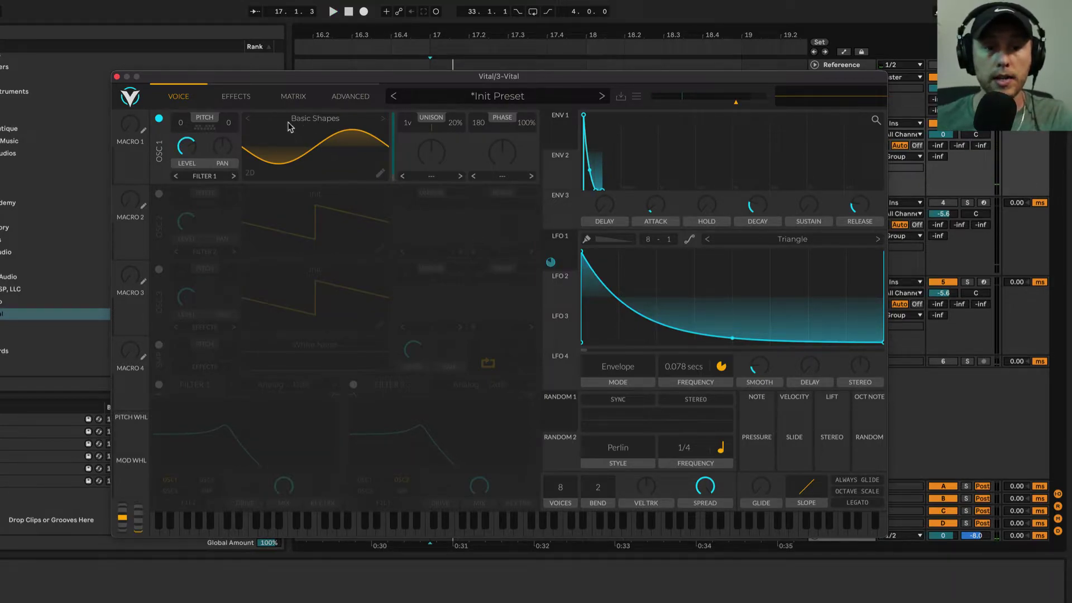
Enable the Soft Clip distortion effect in the track 3 synth, raise its drive, and close the synth window.
click(242, 98)
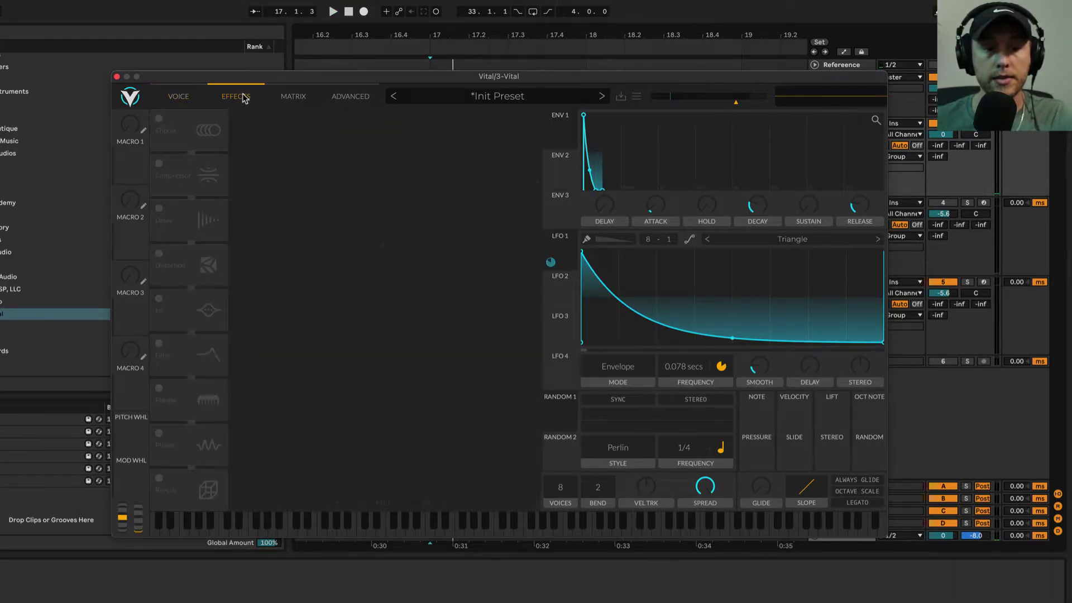
click(160, 254)
drag(428, 129, 428, 118)
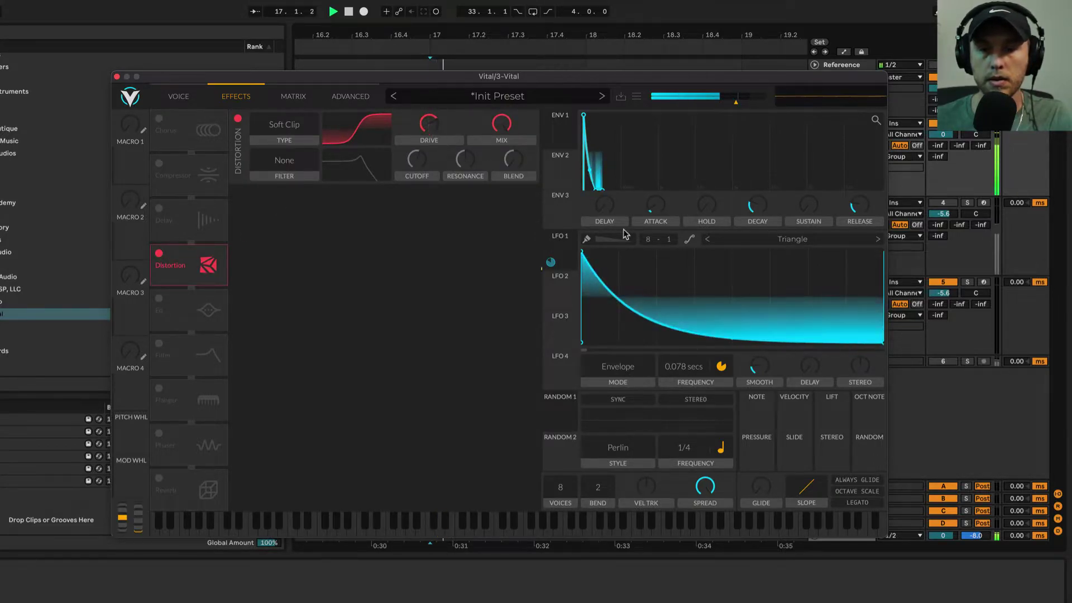
click(178, 96)
click(117, 77)
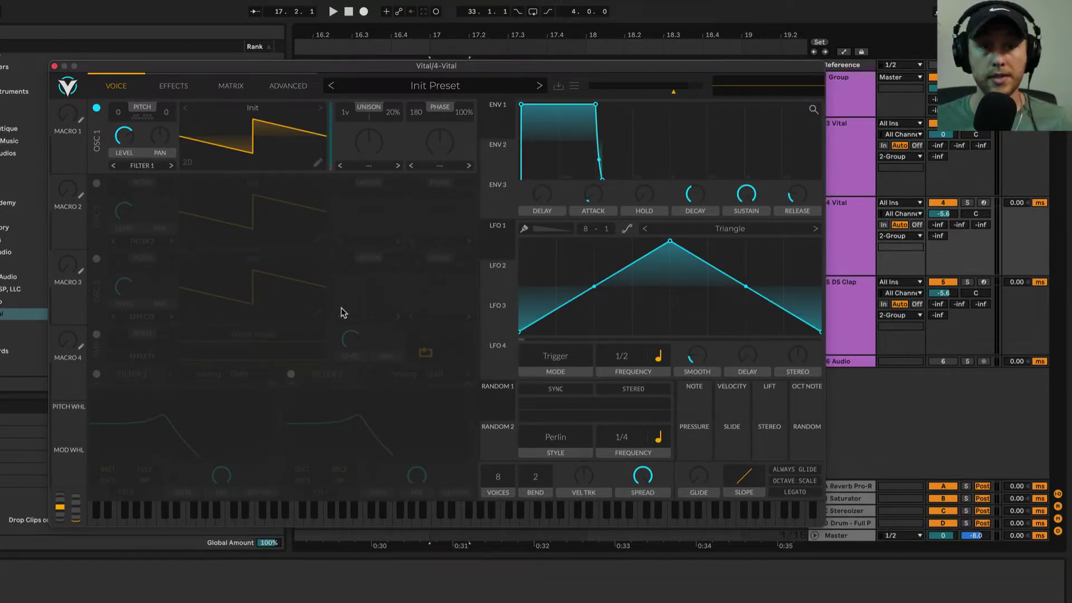
In the Vital synth on track 4, switch off oscillator 1 and enable the White Noise sample source.
click(97, 108)
click(97, 335)
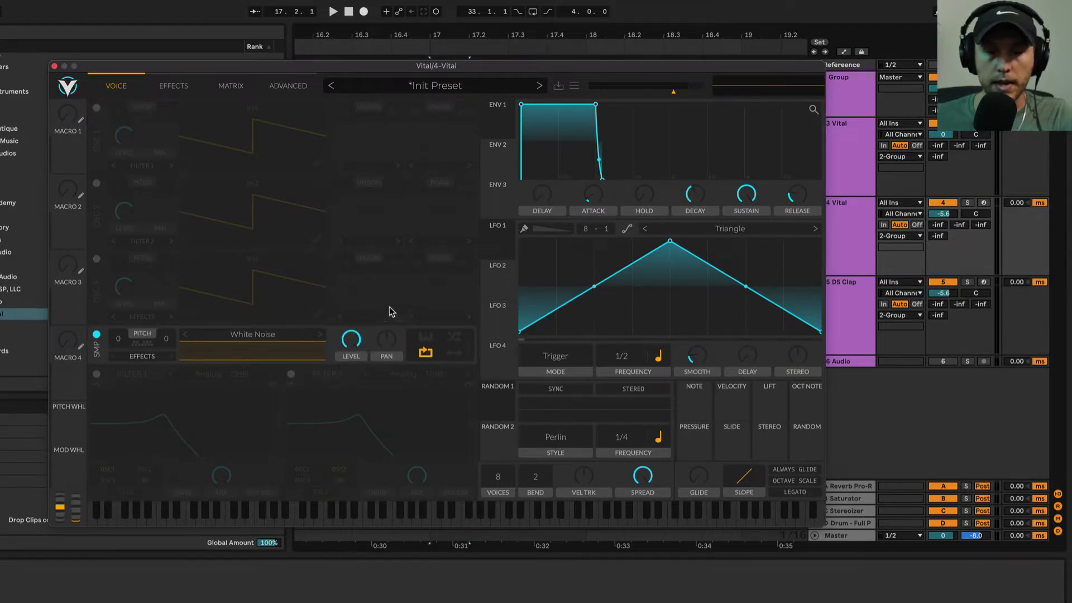
Shape the noise with envelope 1: slower attack, no sustain and a release of about 0.249 seconds, auditioning the result.
drag(600, 198, 699, 233)
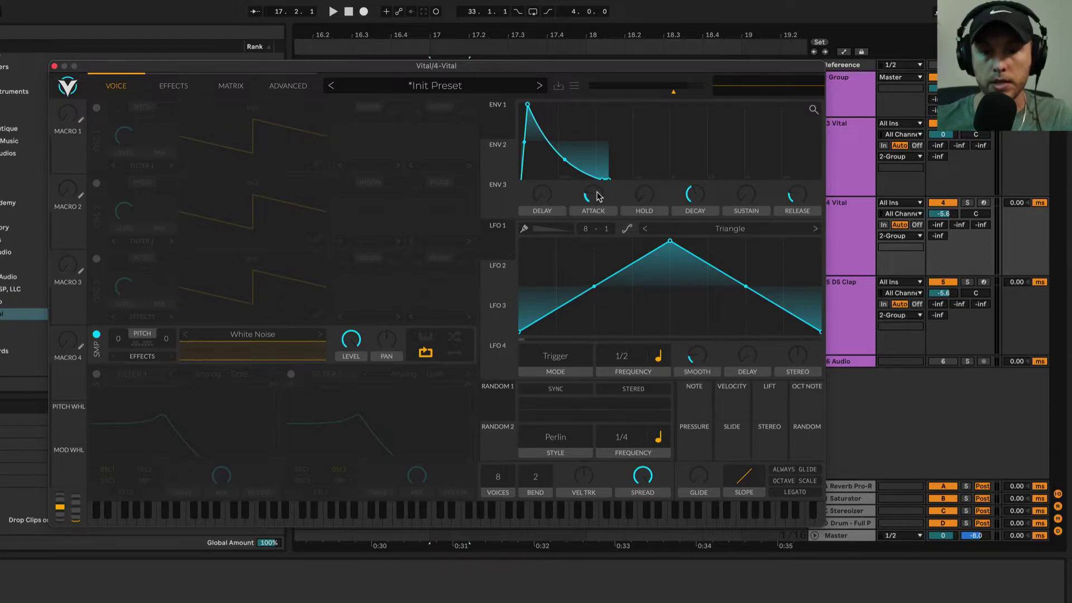
key(space)
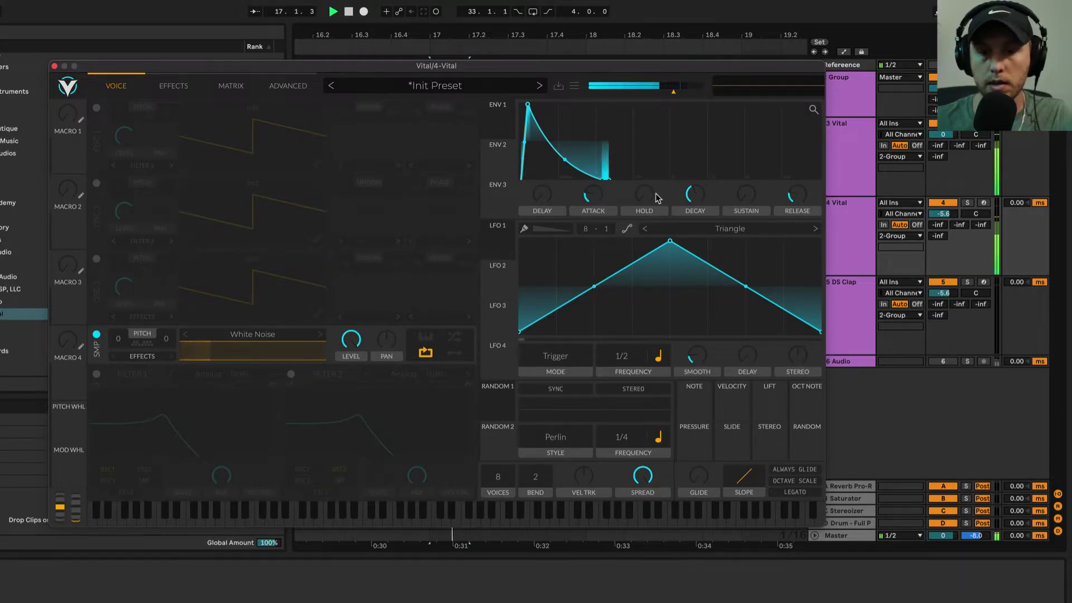
drag(792, 195, 793, 191)
key(space)
key(space)
key(space)
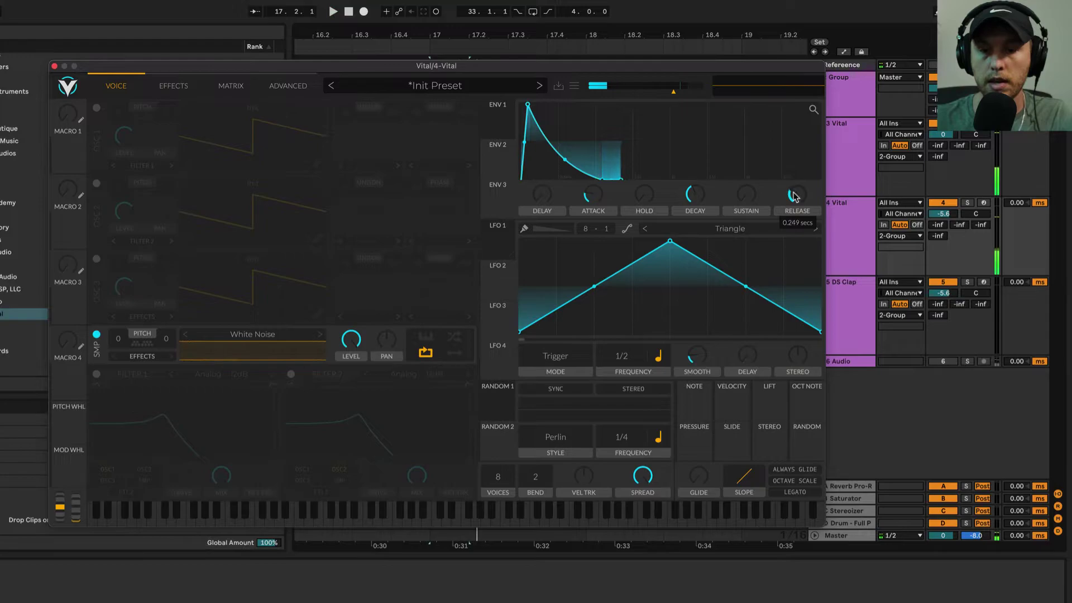
key(space)
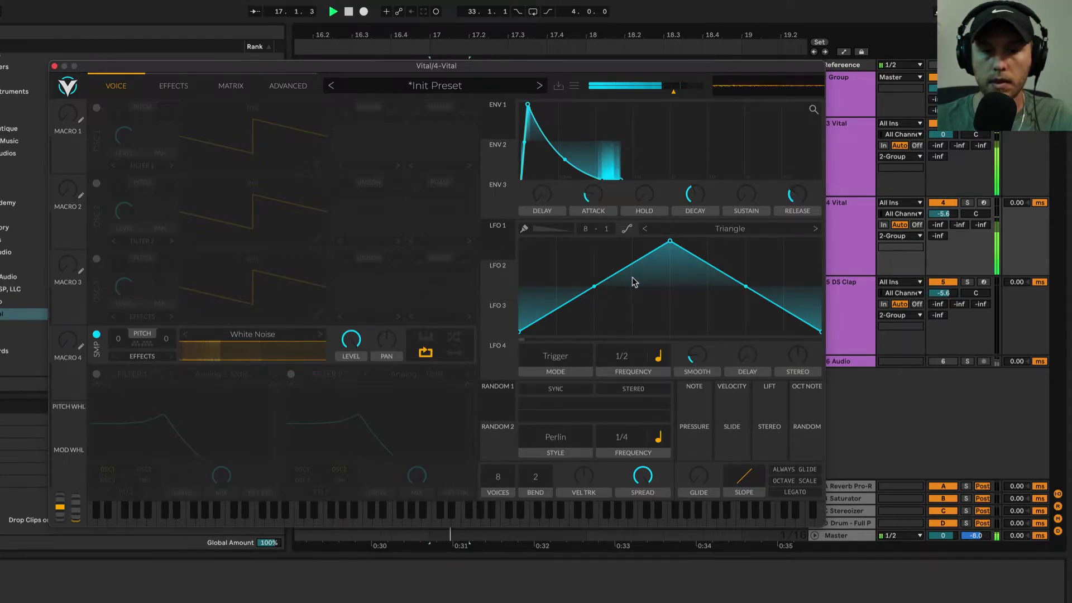
Enable the EQ effect on the noise synth, make its low band a low cut with a raised cutoff, and close the synth window.
click(174, 85)
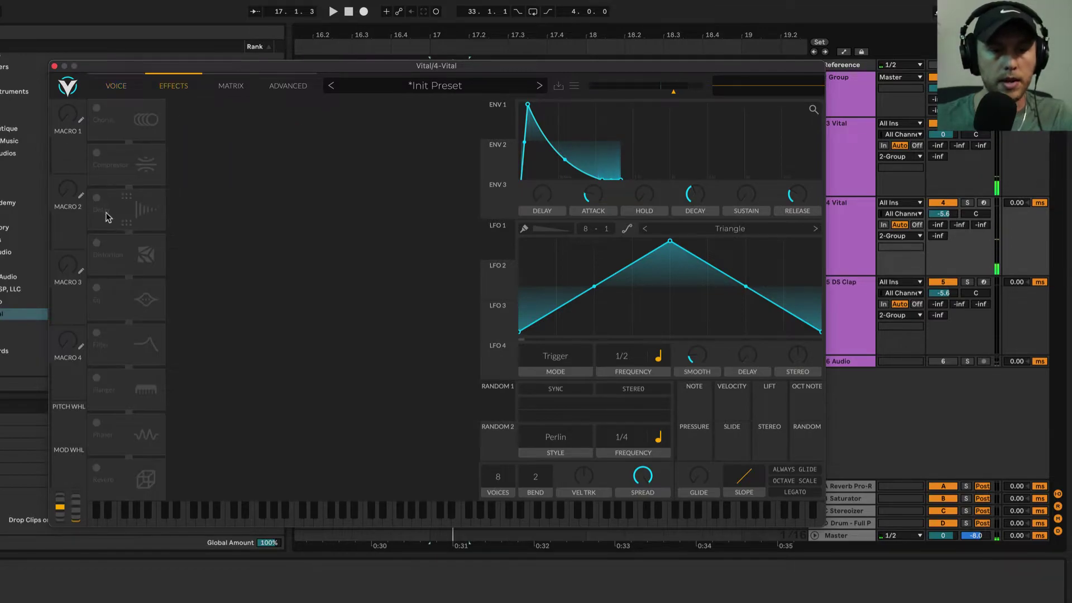
click(96, 288)
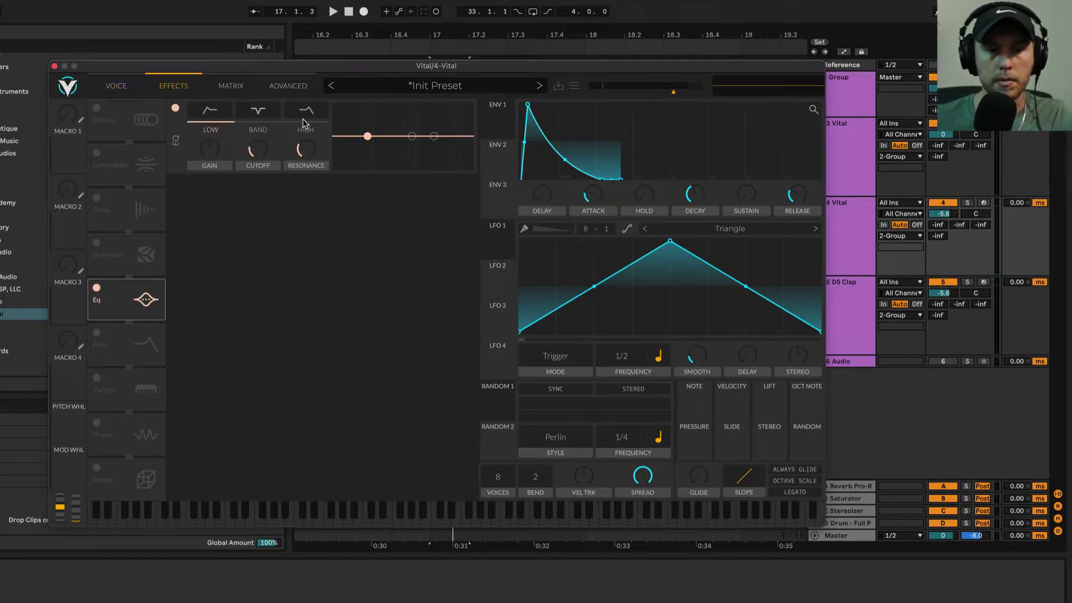
click(217, 113)
drag(368, 137, 413, 142)
key(space)
key(space)
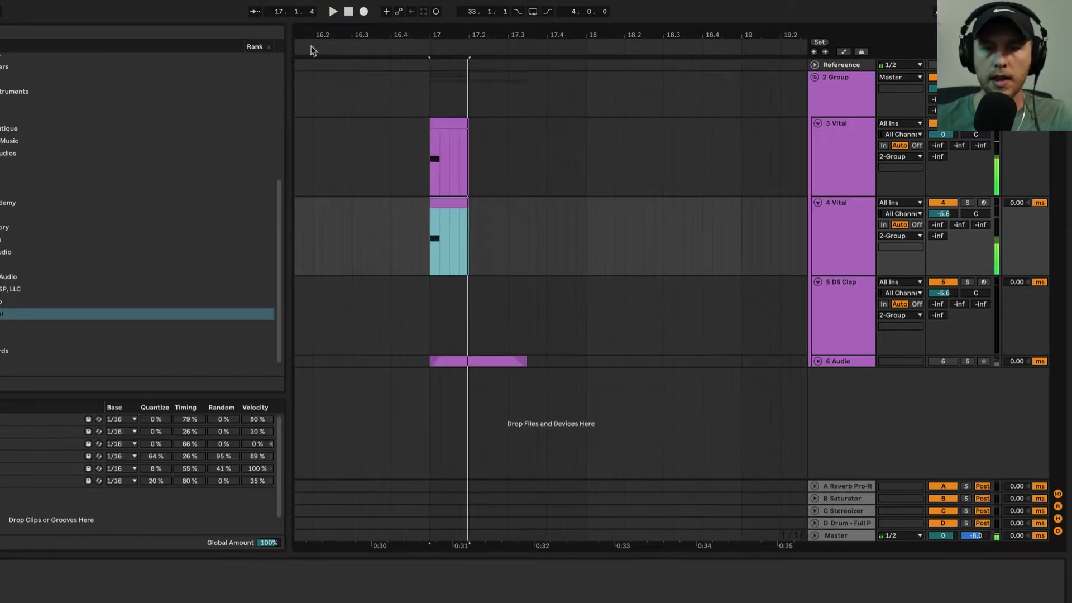
click(54, 66)
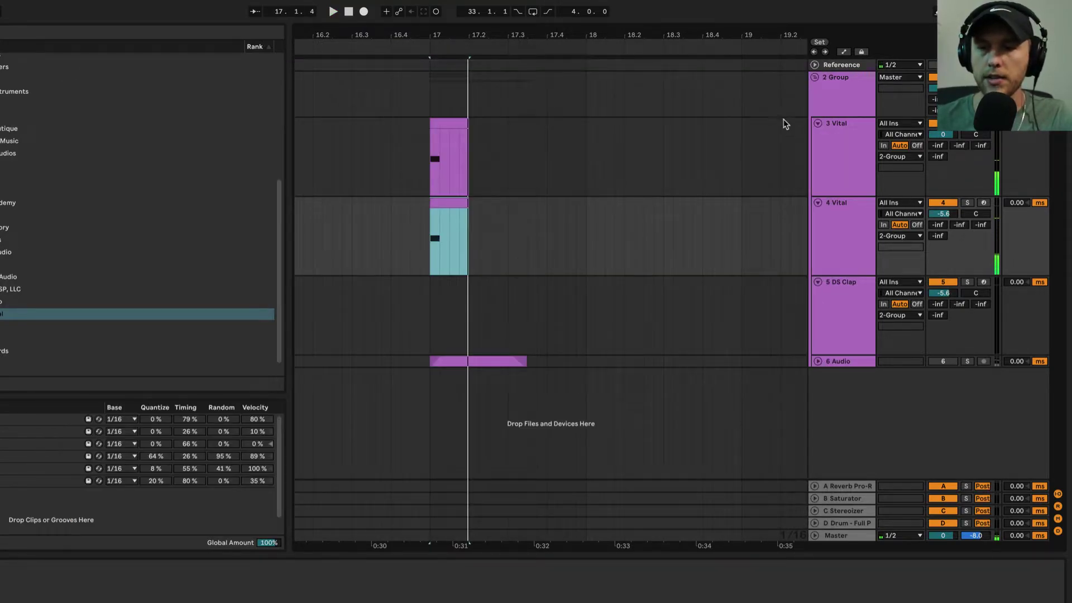
Reopen the track 3 Vital, set LFO 1's oscillator 1 transpose amount to 76.10, and hide the synth window.
click(827, 144)
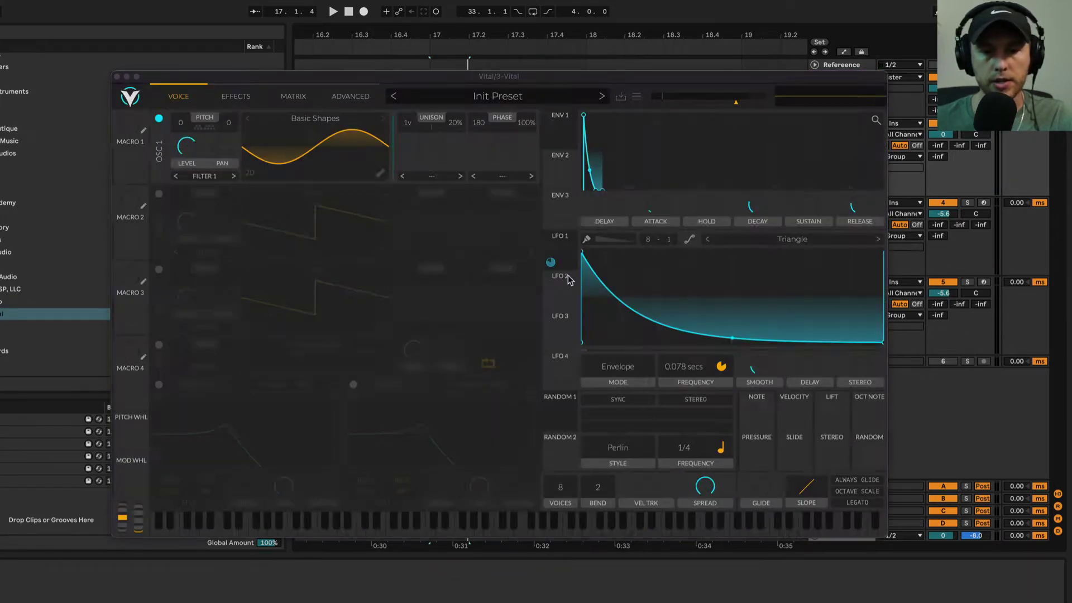
click(550, 262)
drag(550, 262, 550, 266)
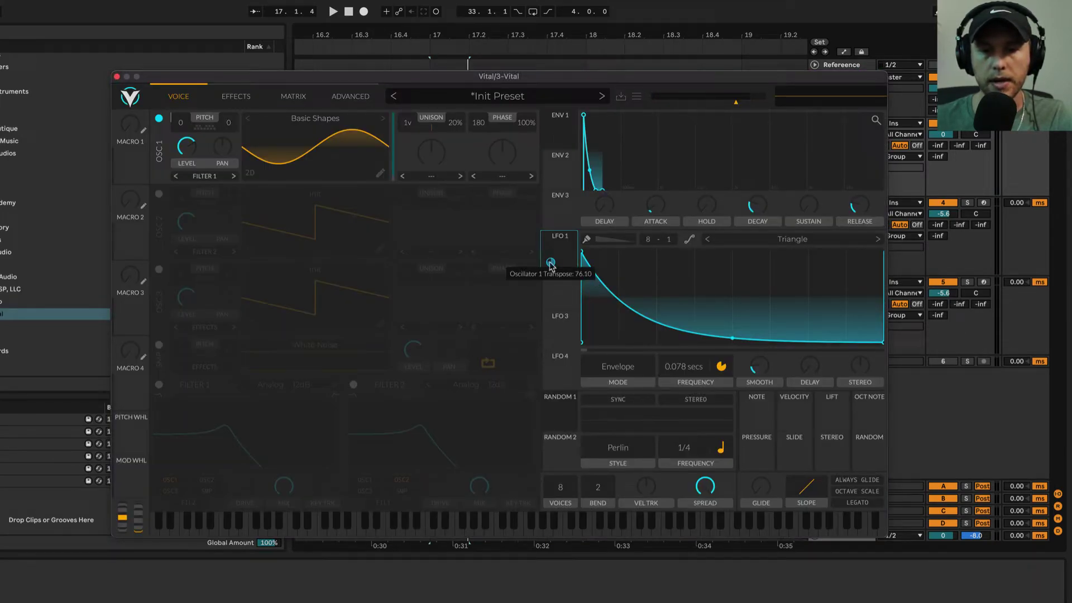
key(ctrl+alt+p)
Select the group track holding the snare layers and turn on its Glue Compressor.
click(840, 91)
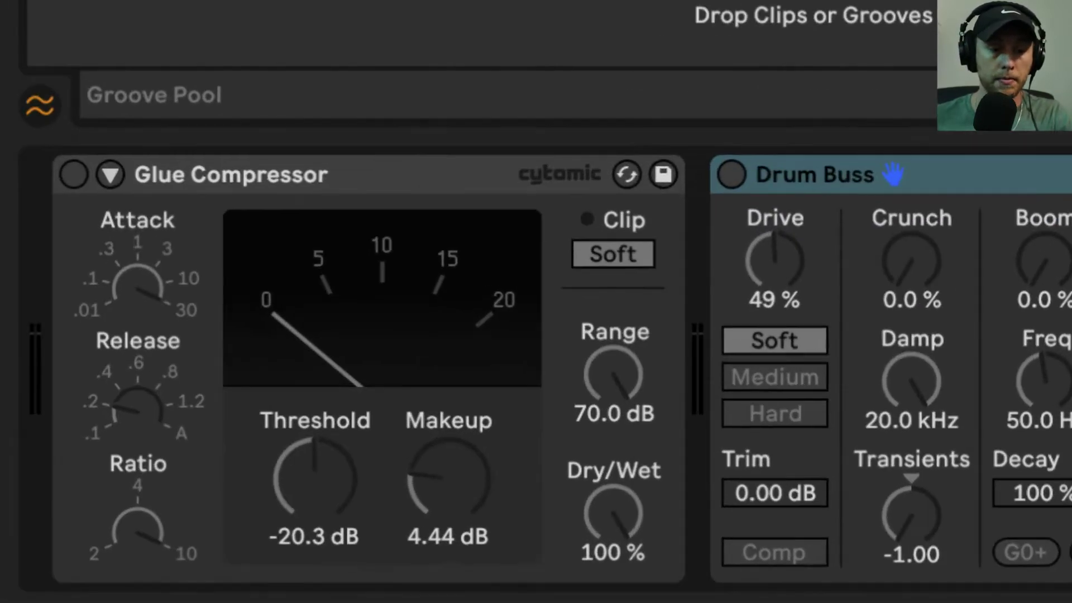
click(71, 175)
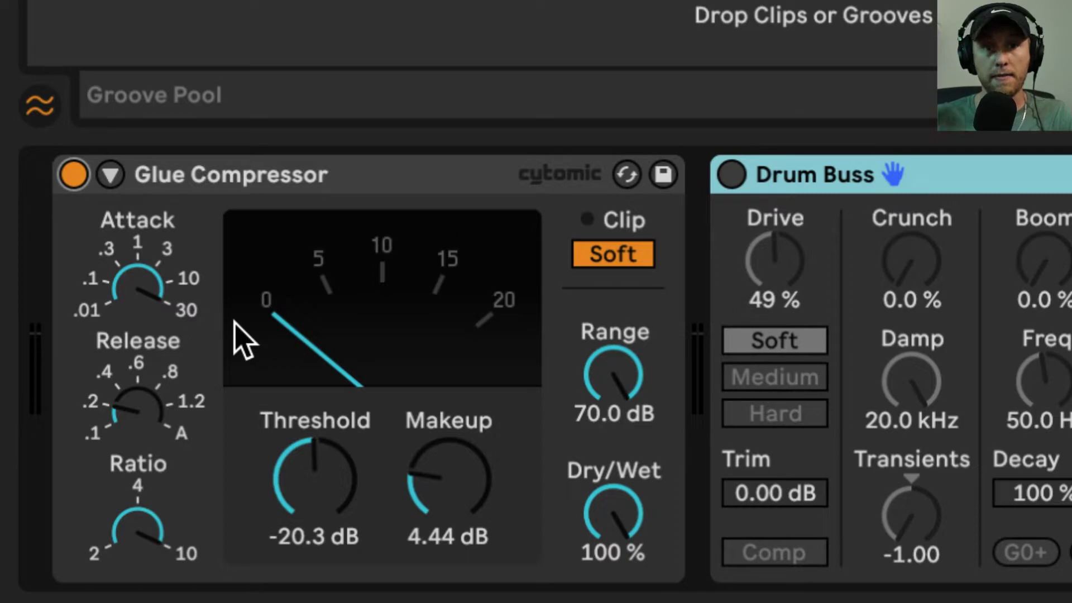
Turn on the Drum Buss on the snare group, set its drive to 48 %, and audition the processed snare.
click(146, 535)
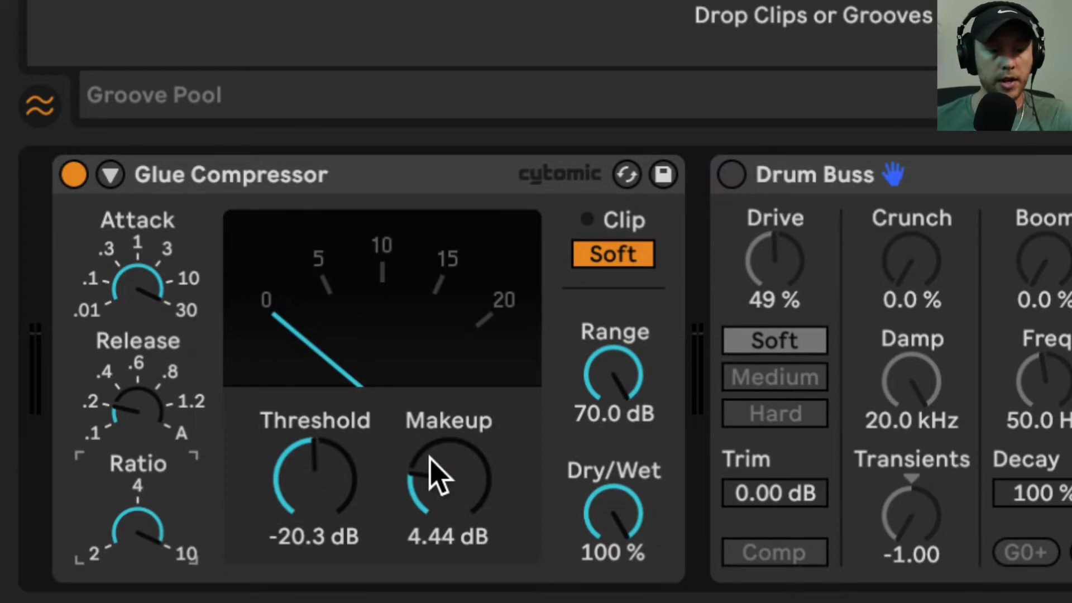
click(731, 175)
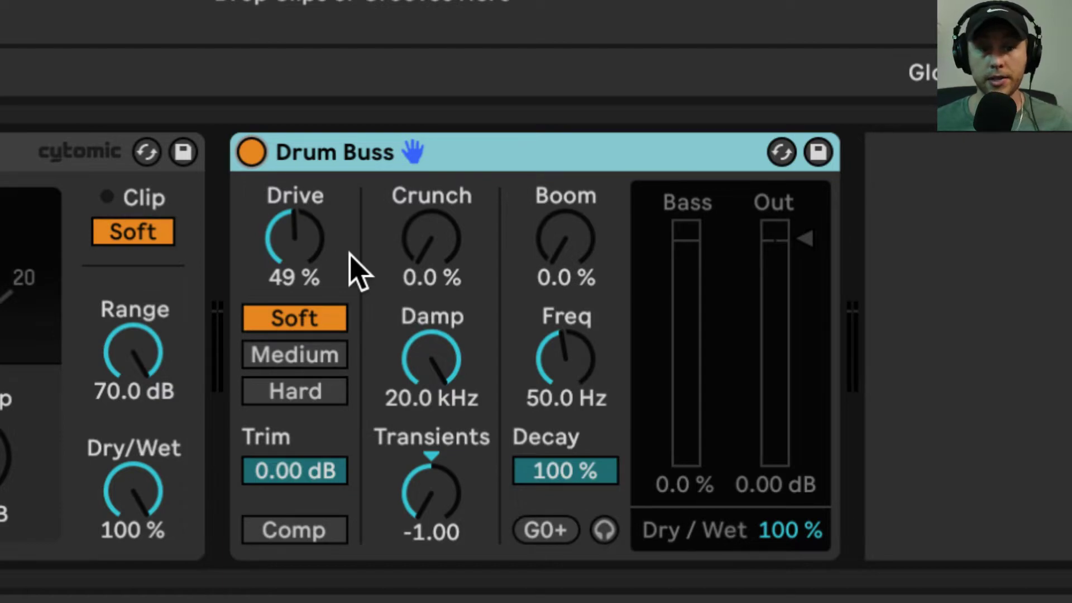
drag(301, 270, 301, 270)
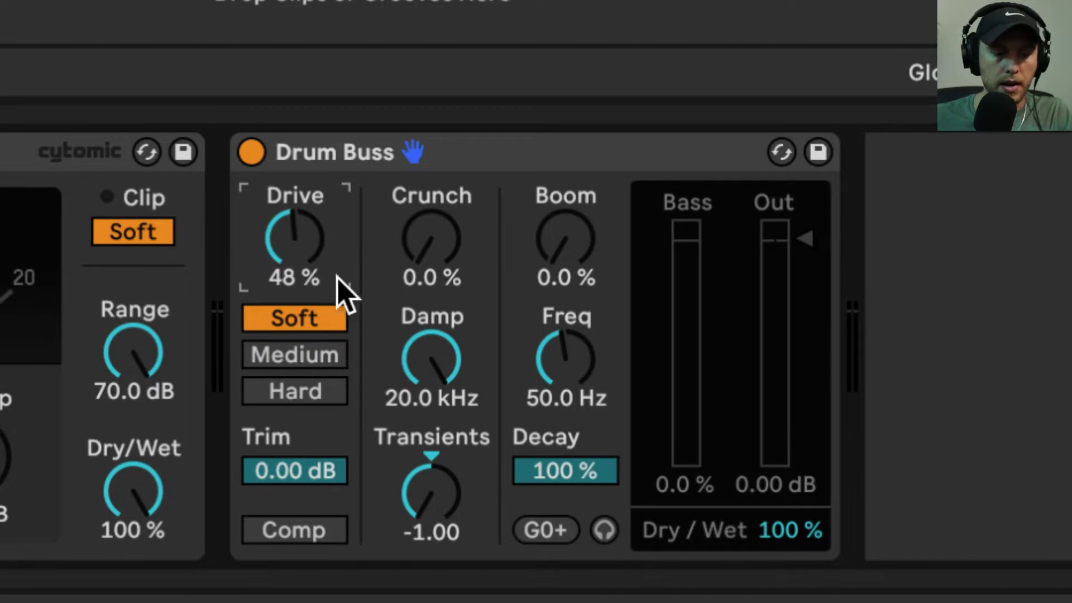
mouse_move(454, 514)
mouse_down()
mouse_move(454, 491)
mouse_move(454, 514)
mouse_up()
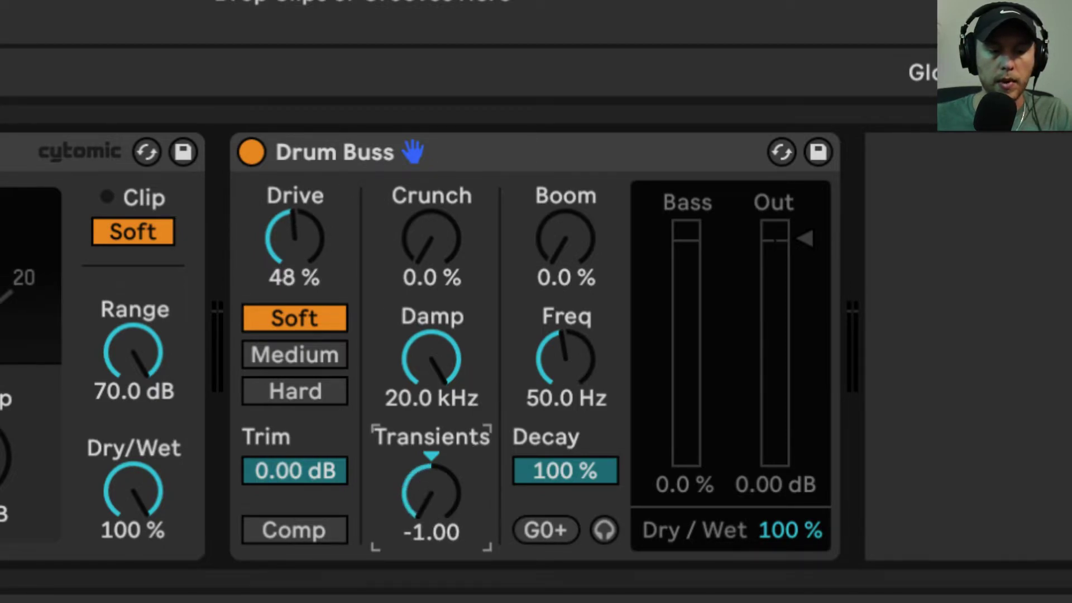
key(space)
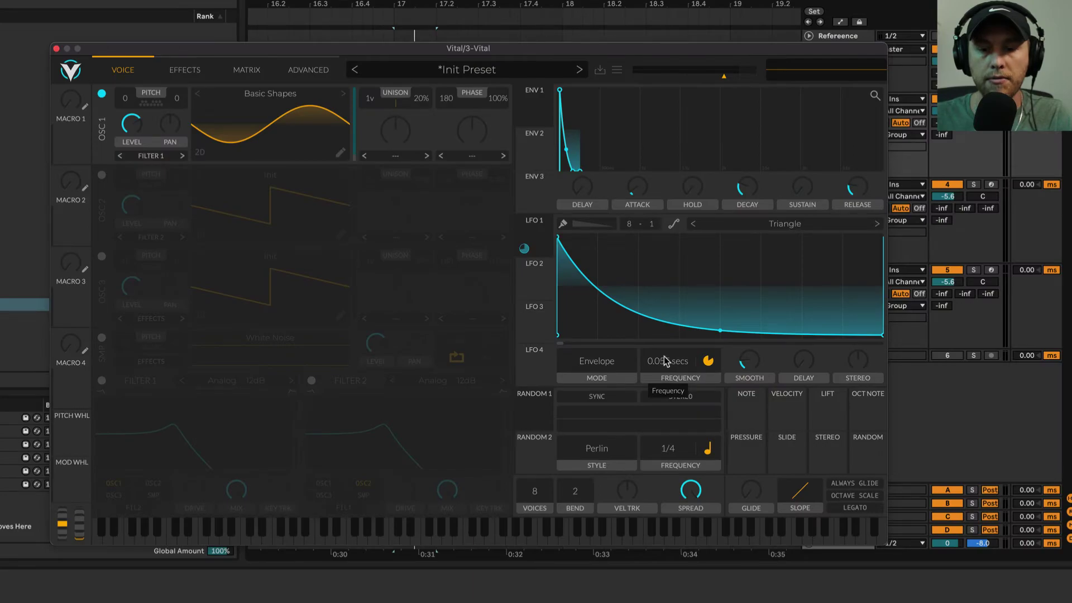
Unfold the track 6 audio layer beneath the clap track and solo it to audition its sample.
mouse_move(664, 356)
mouse_down()
mouse_move(682, 366)
mouse_move(673, 365)
mouse_up()
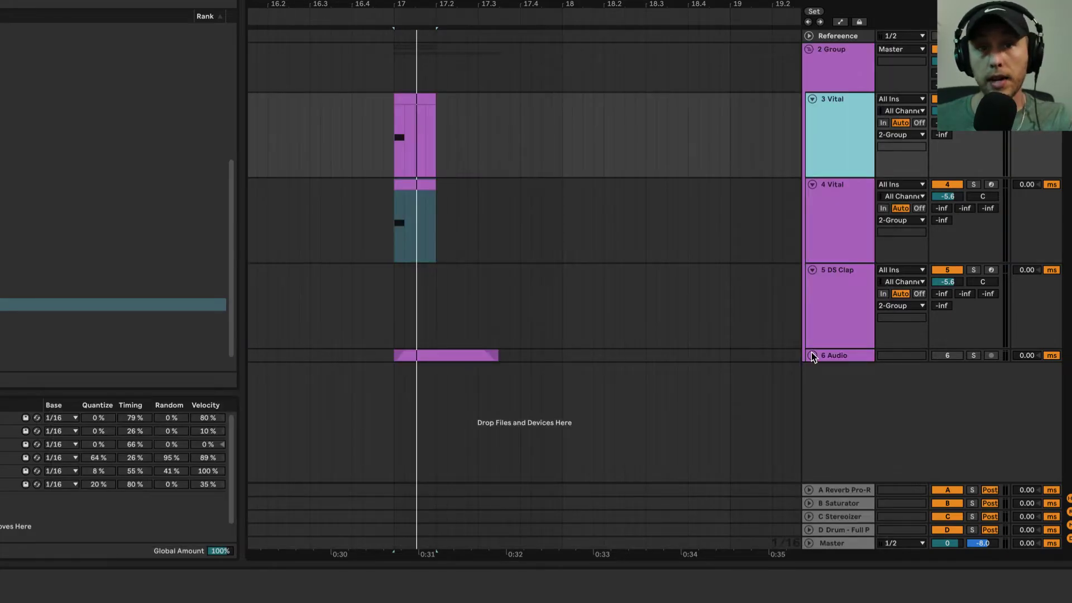
click(812, 355)
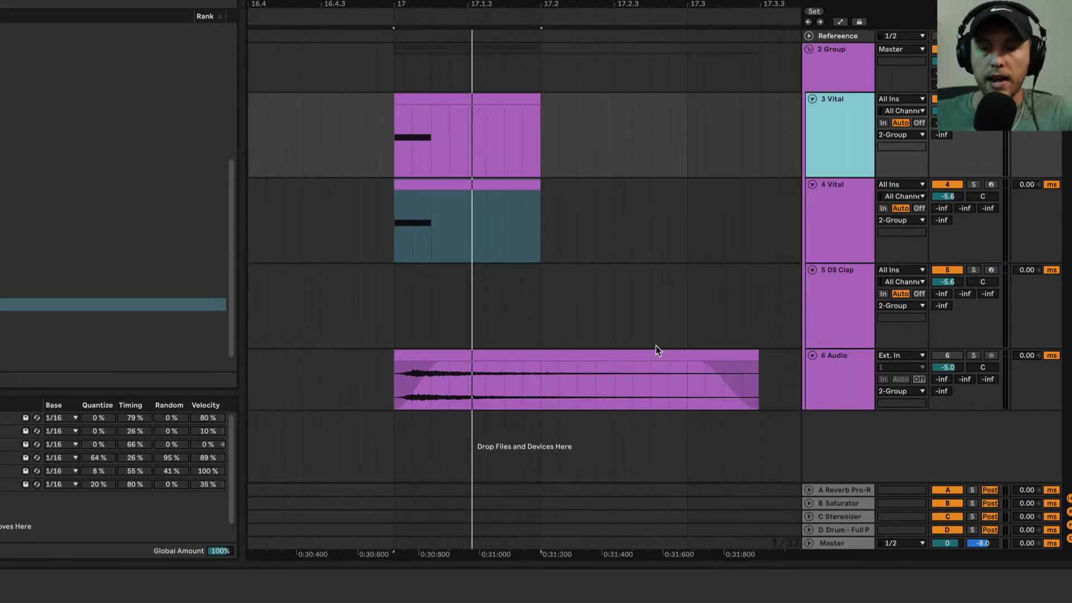
click(974, 356)
key(space)
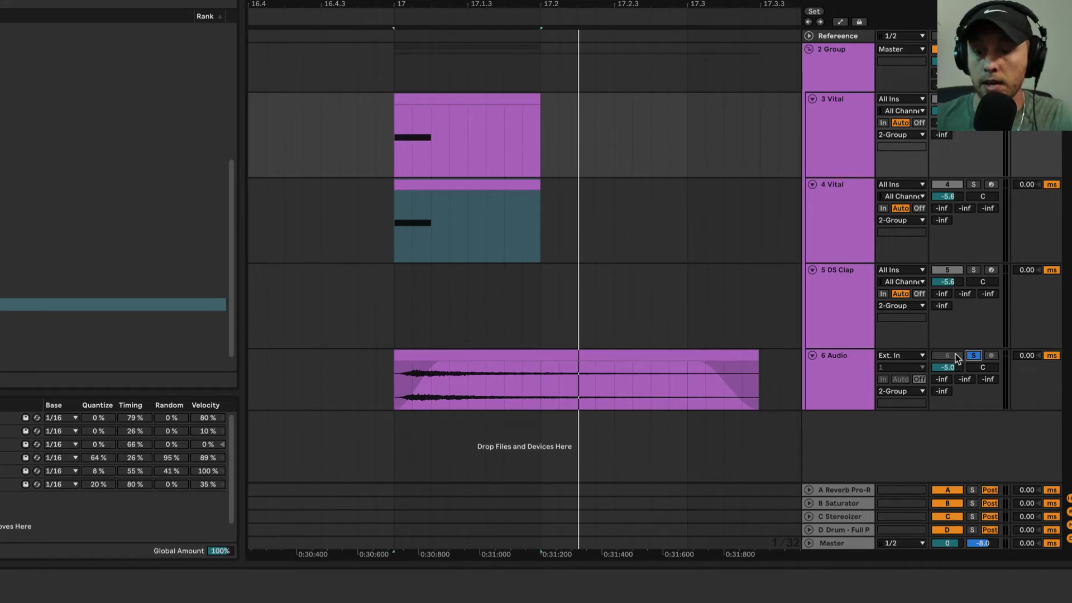
Play all snare layers together from bar 17, with track 6 activated and no longer soloed.
click(389, 118)
click(816, 69)
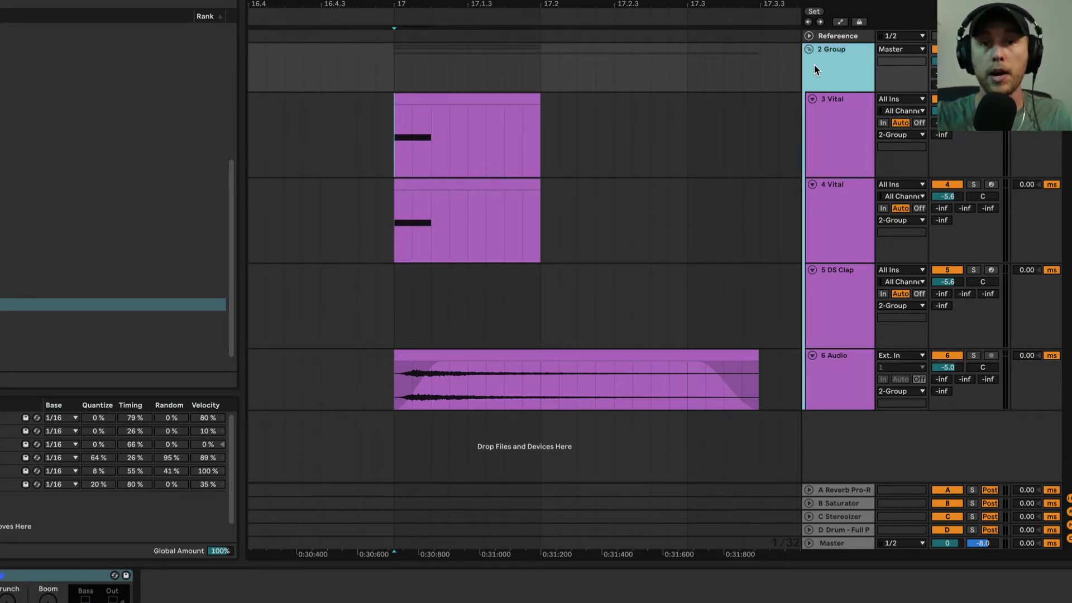
scroll(401, 79, right, 1)
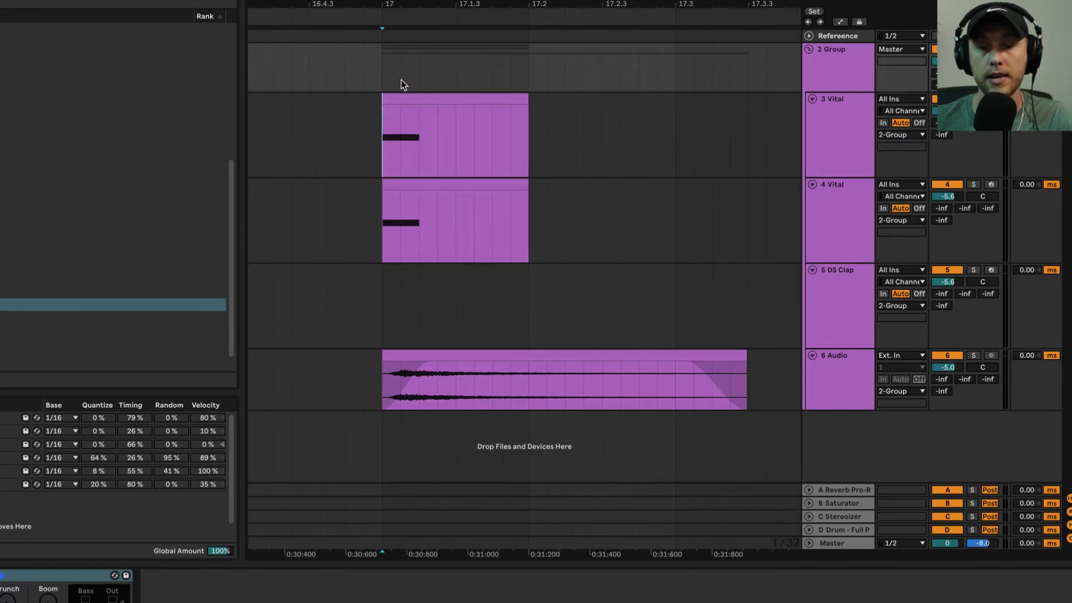
scroll(334, 63, right, 2)
key(space)
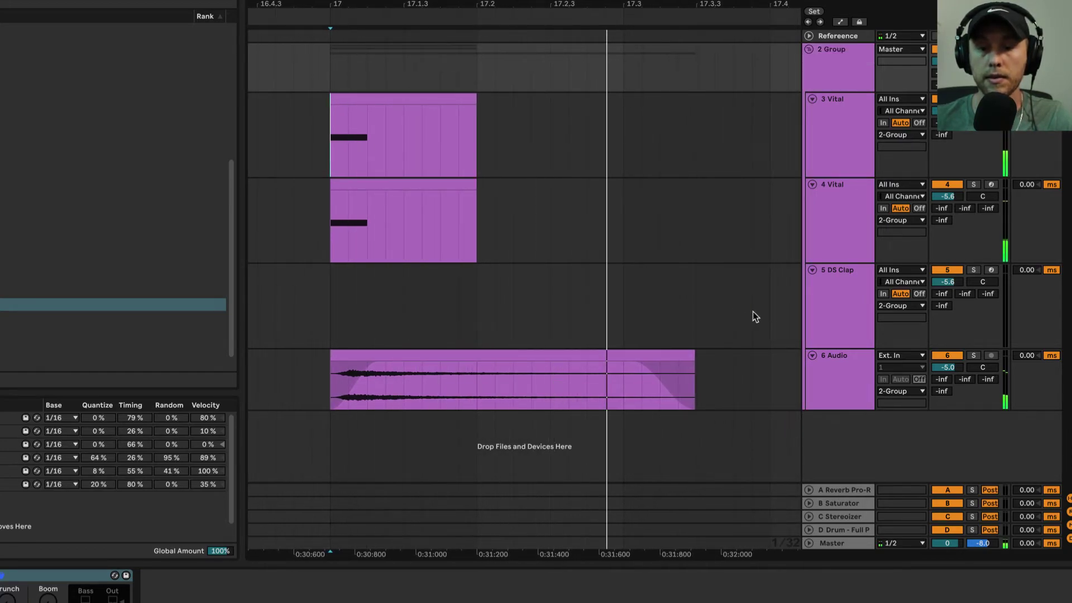